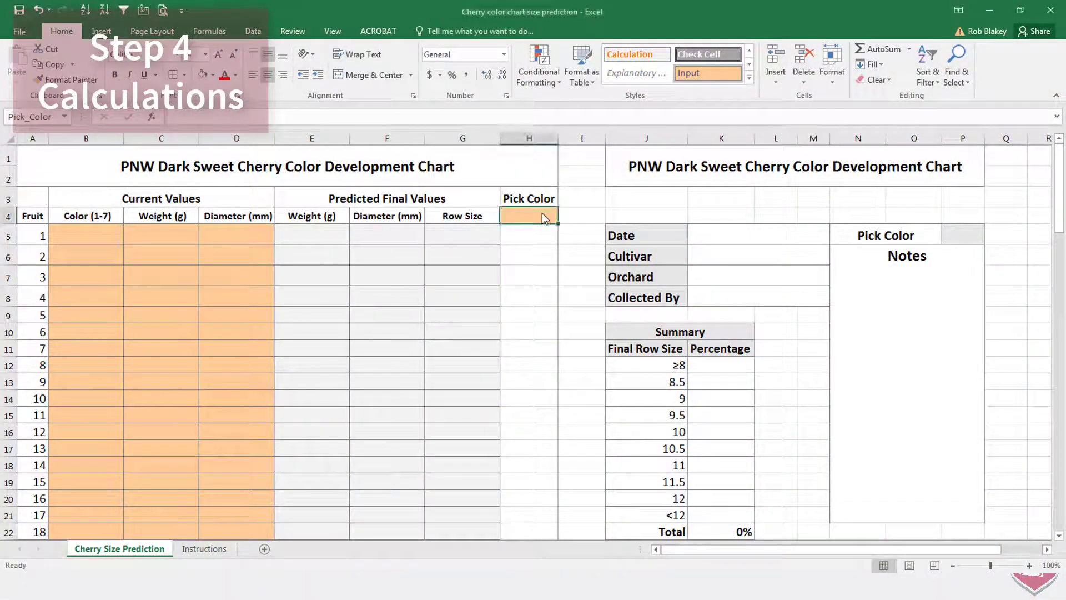
Set the Pick Color to 5 and enter fruit 1's current values: color 6, weight 8.93 g, diameter 26.6 mm
text(5)
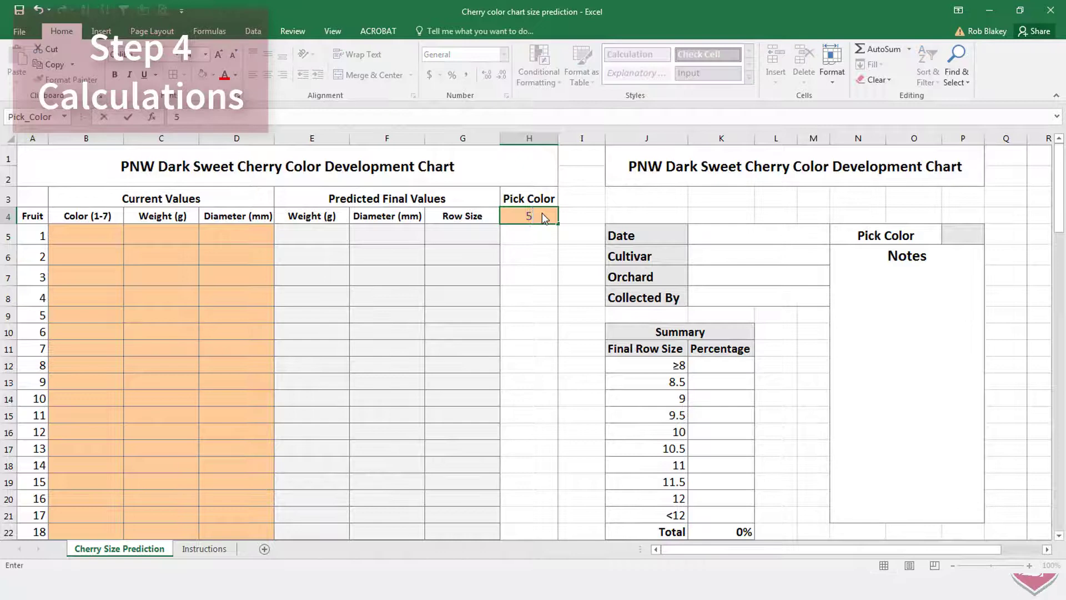
key(Return)
click(68, 232)
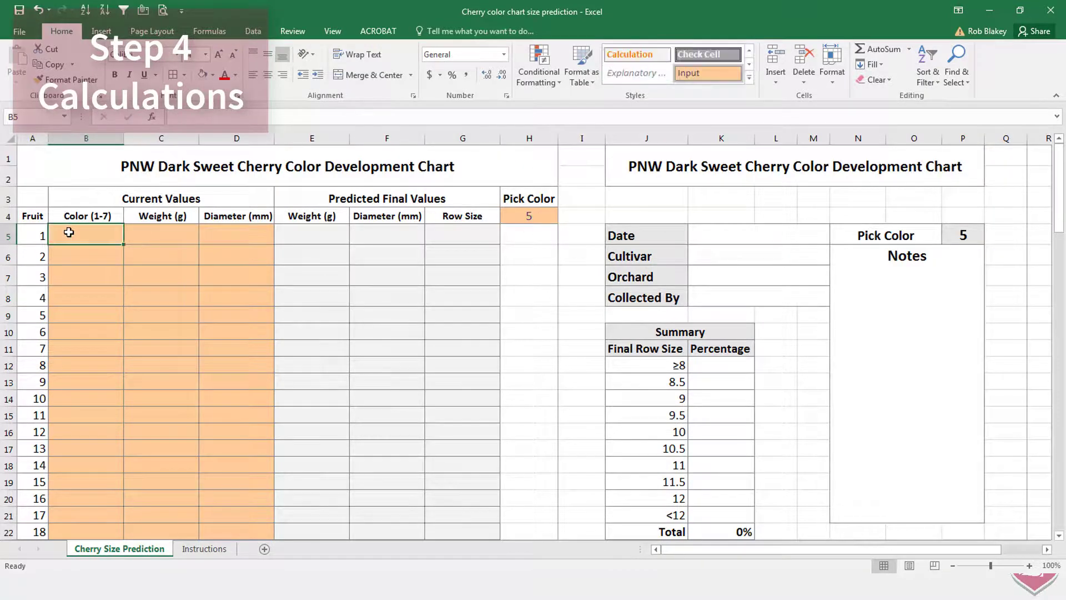
text(6)
key(Tab)
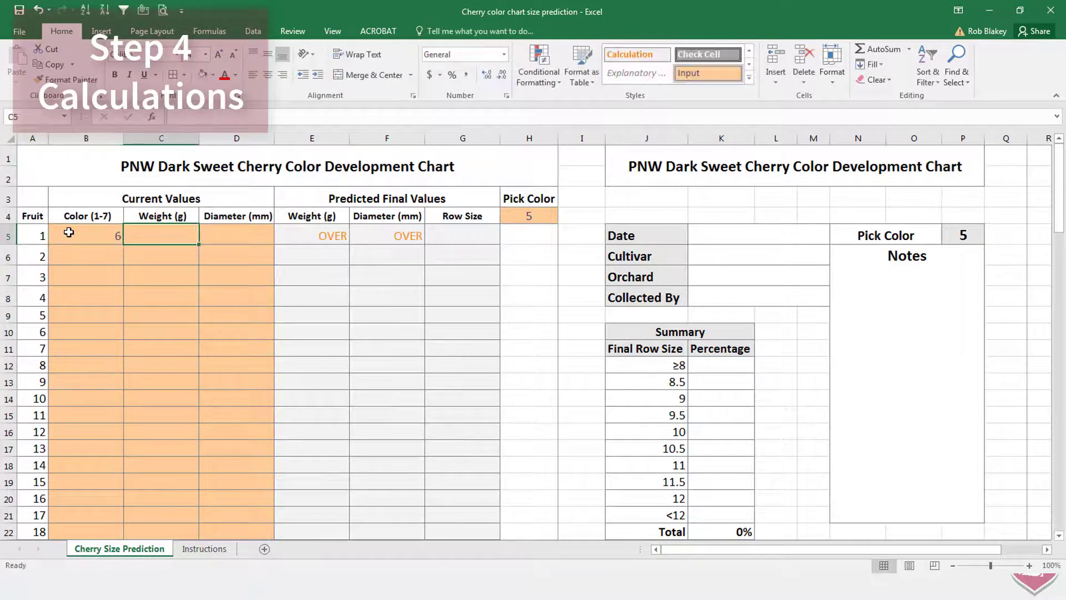
text(8.93)
key(Tab)
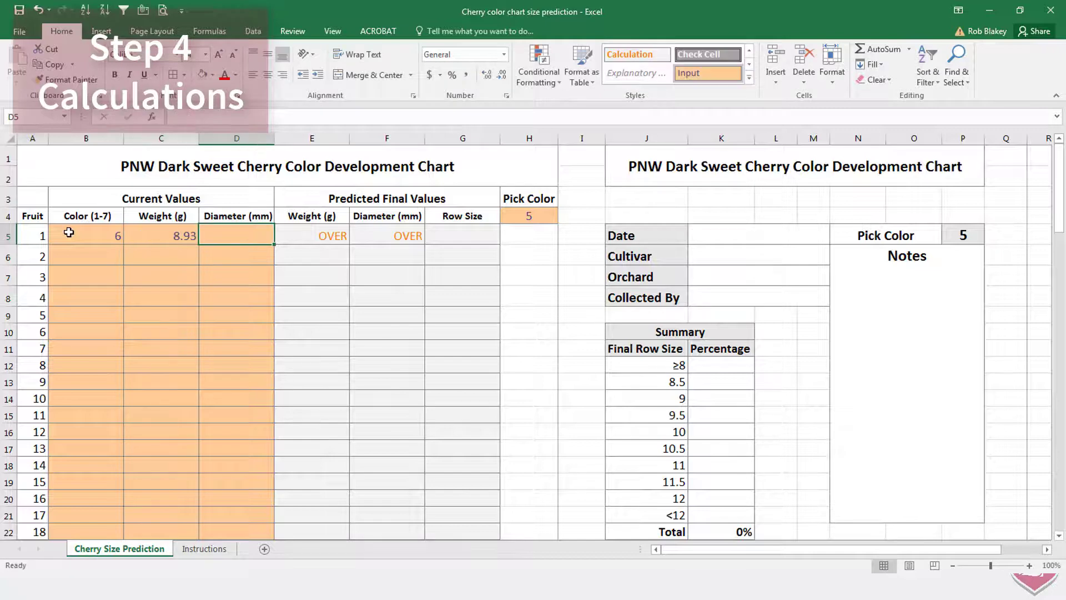
text(26.6)
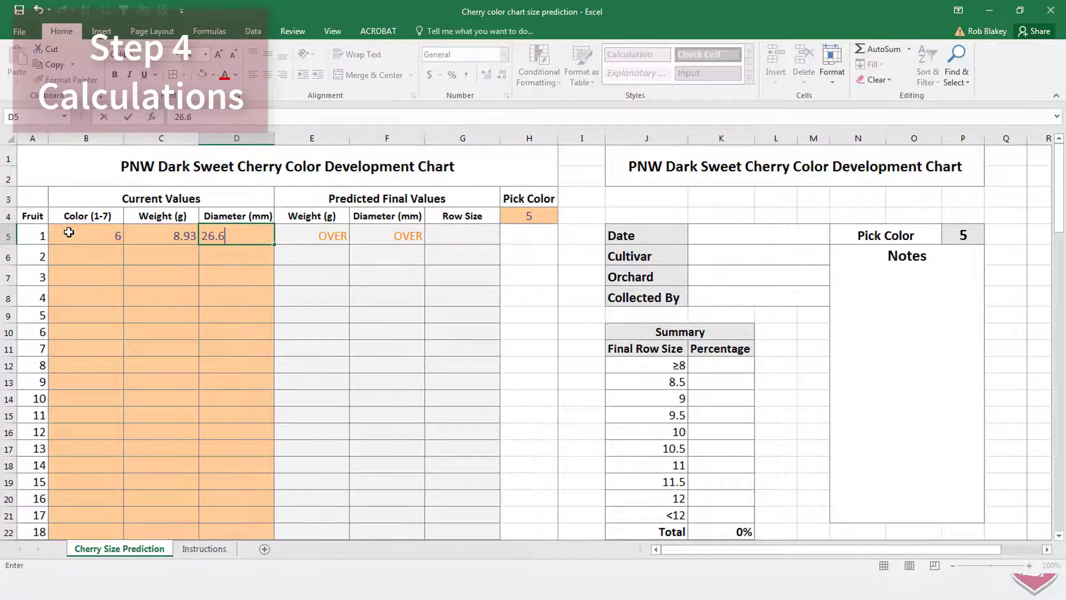
key(Return)
Enter fruit 2's current values: color 5, weight 8.92 g and diameter 26.6 mm
text(5)
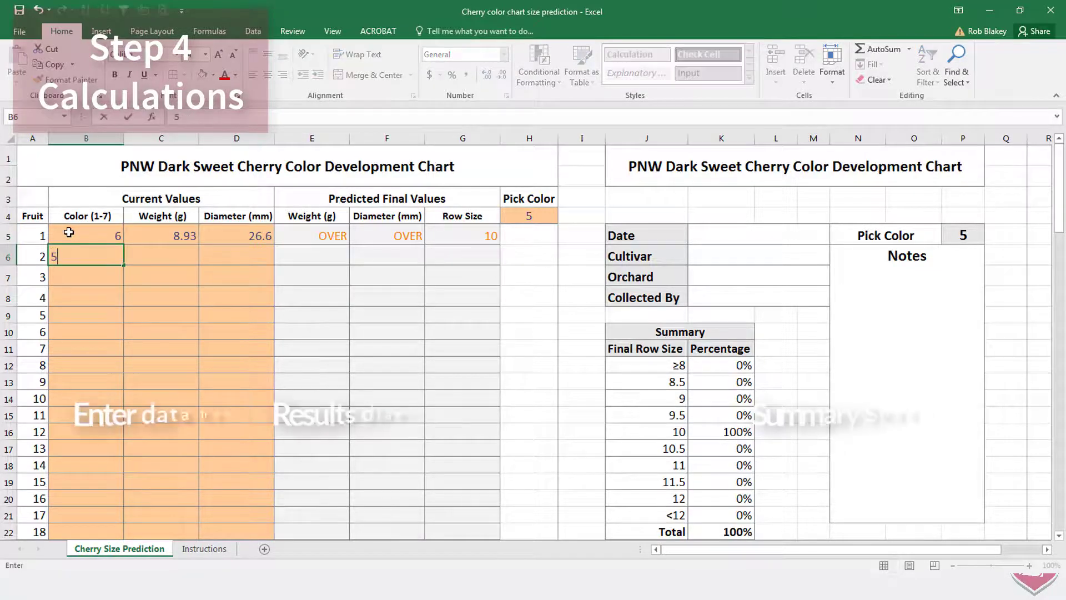
key(Tab)
text(8.92)
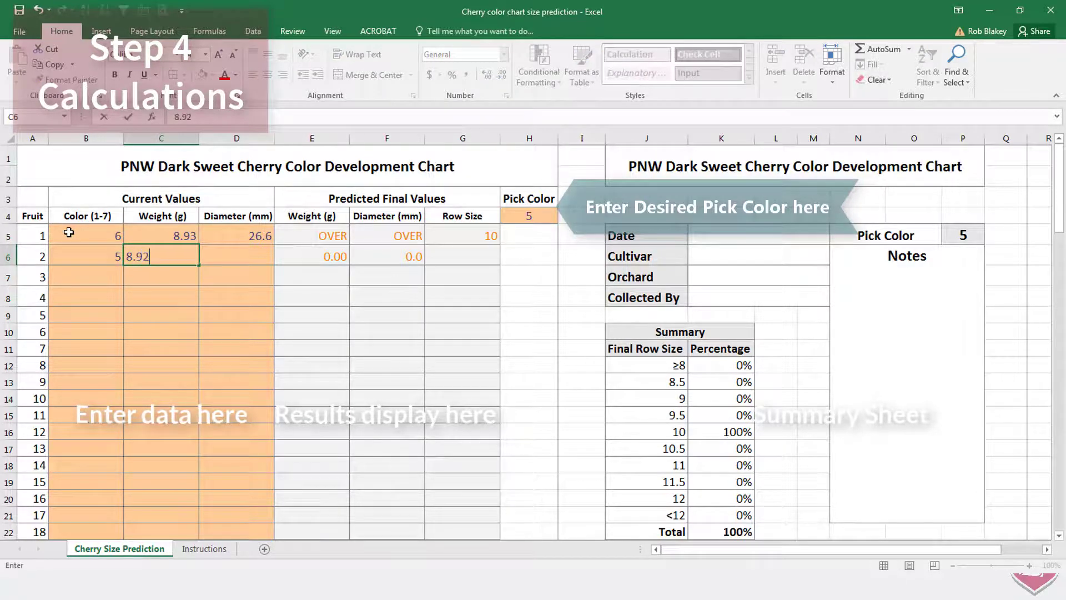
key(Tab)
text(26.6)
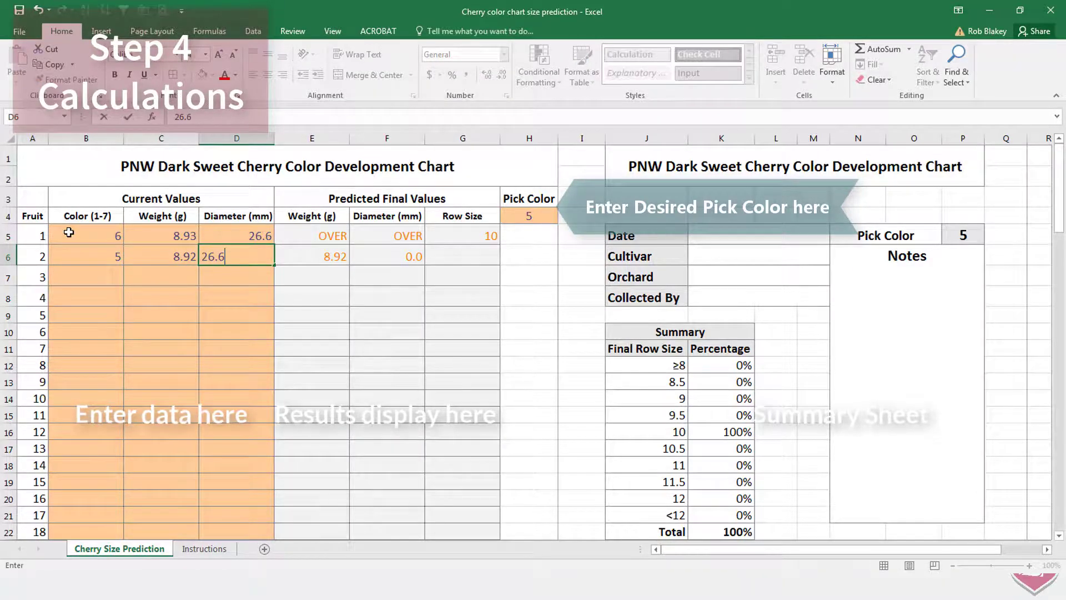
key(Return)
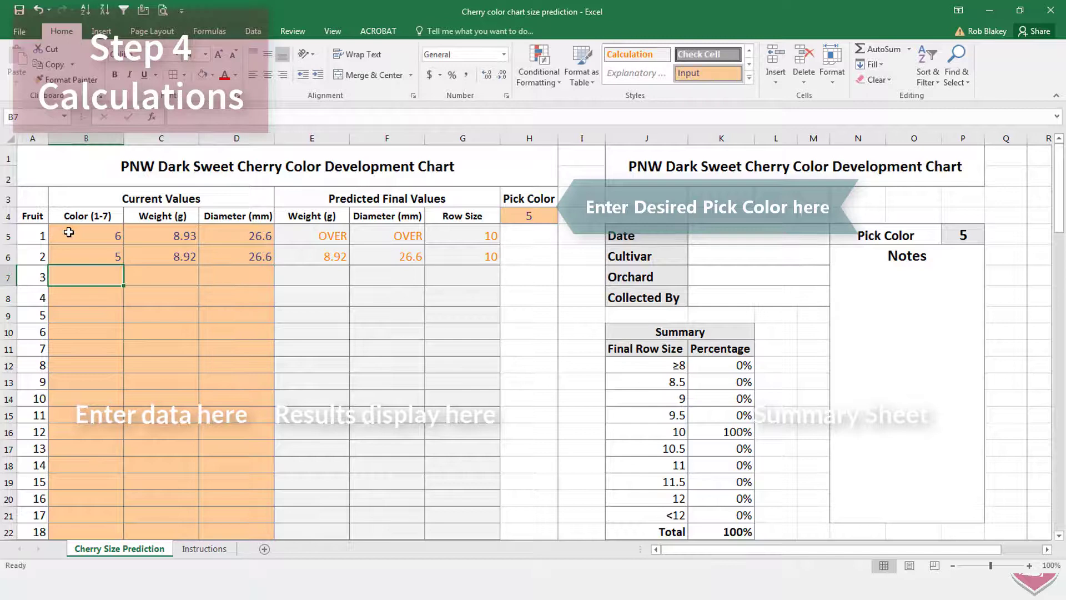
Enter fruit 3's current values: color 5, weight 9.10 g and diameter 26.6 mm
text(5)
key(Tab)
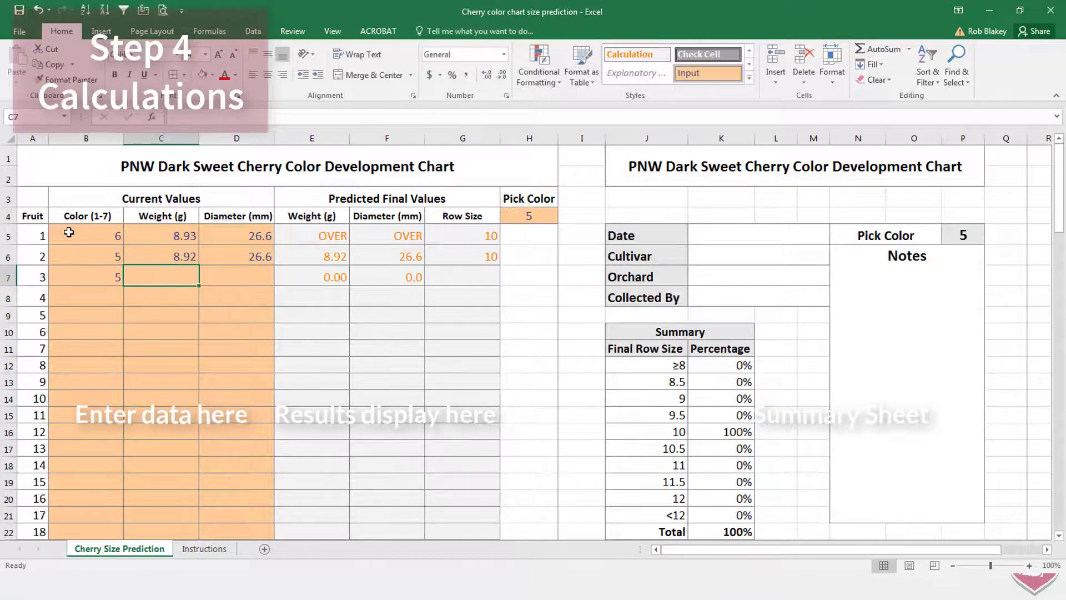
text(9.10)
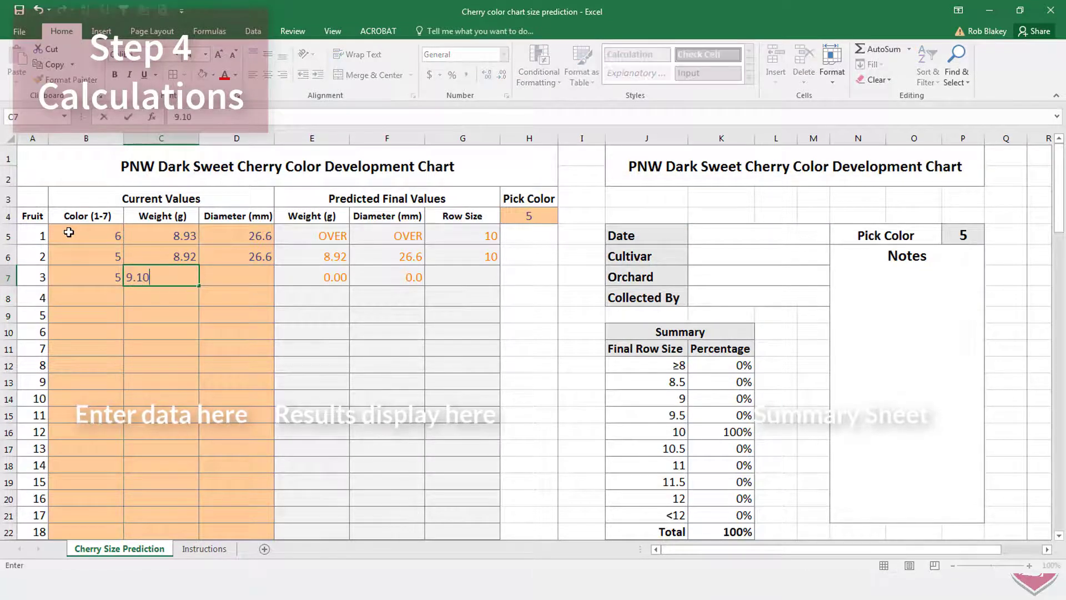
key(Tab)
text(26.6)
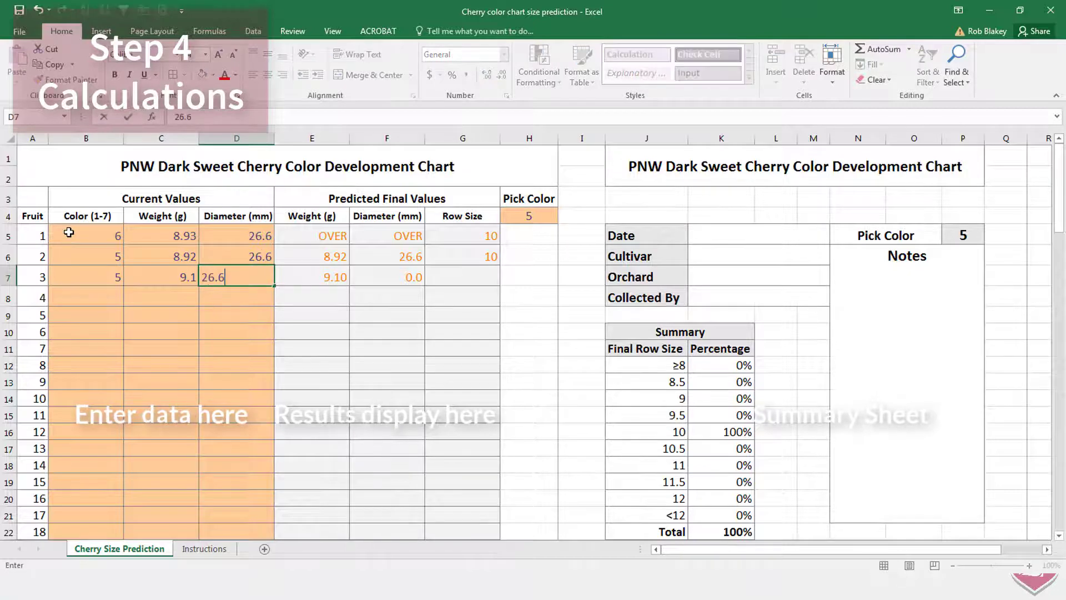
key(Return)
Enter fruit 4's current values: color 4, weight 8.79 g and diameter 26.6 mm
text(4)
key(Tab)
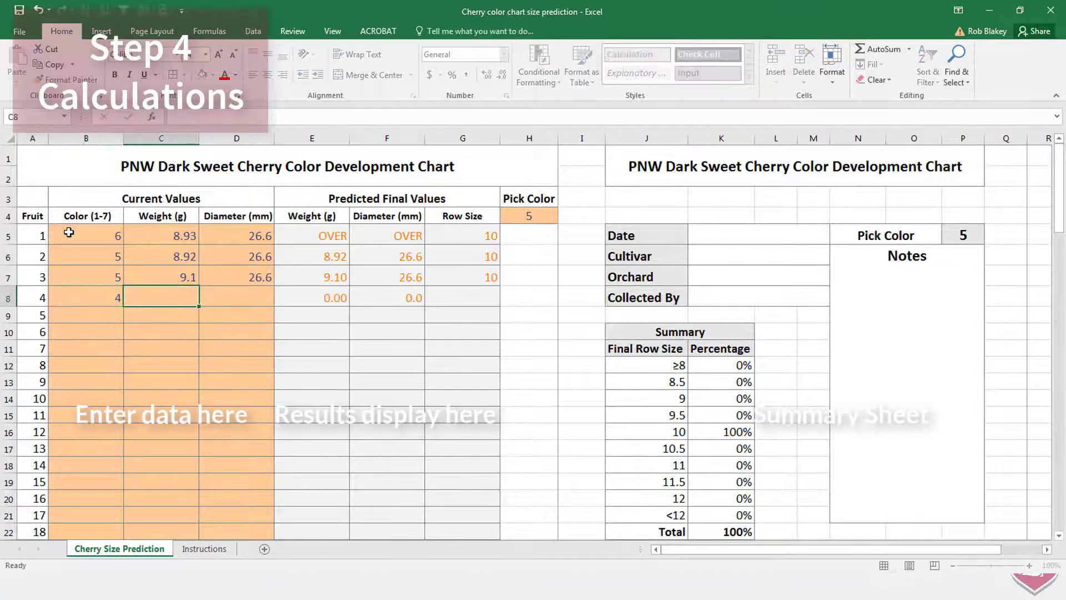
text(8.79)
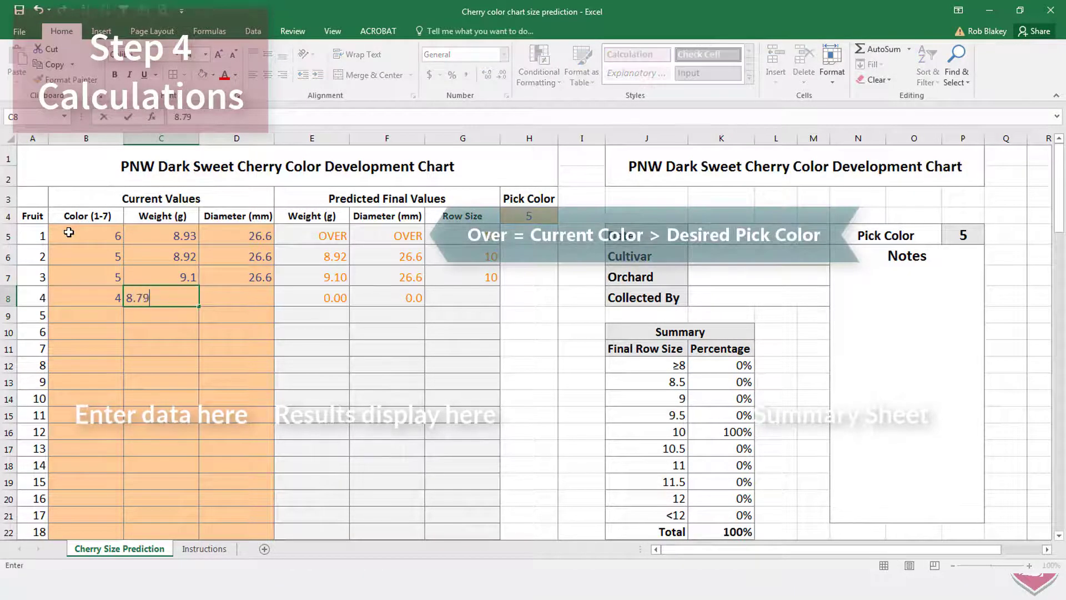
key(Tab)
text(26.6)
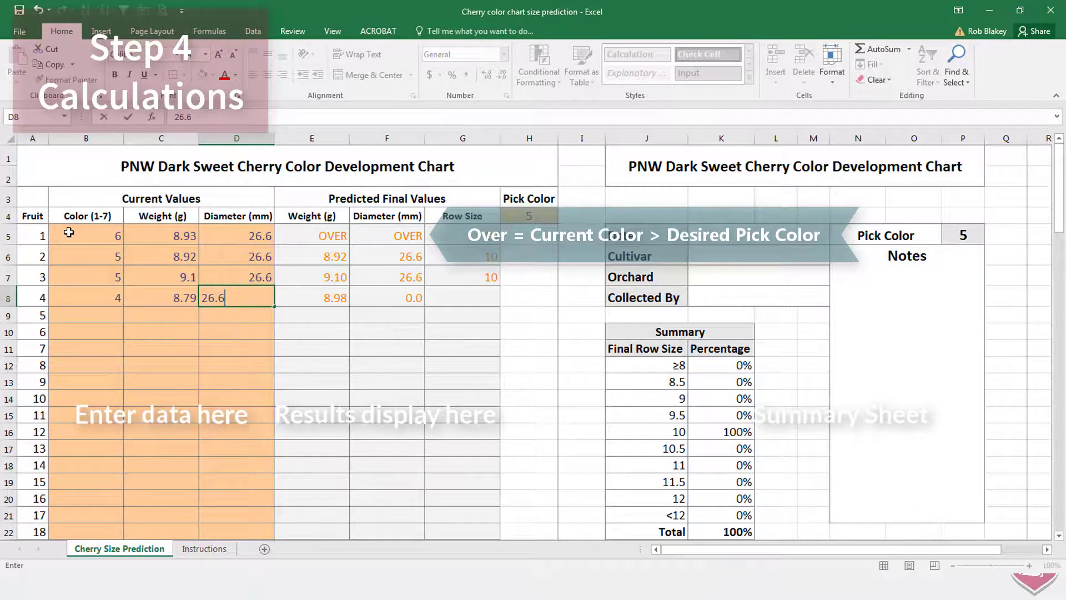
key(Return)
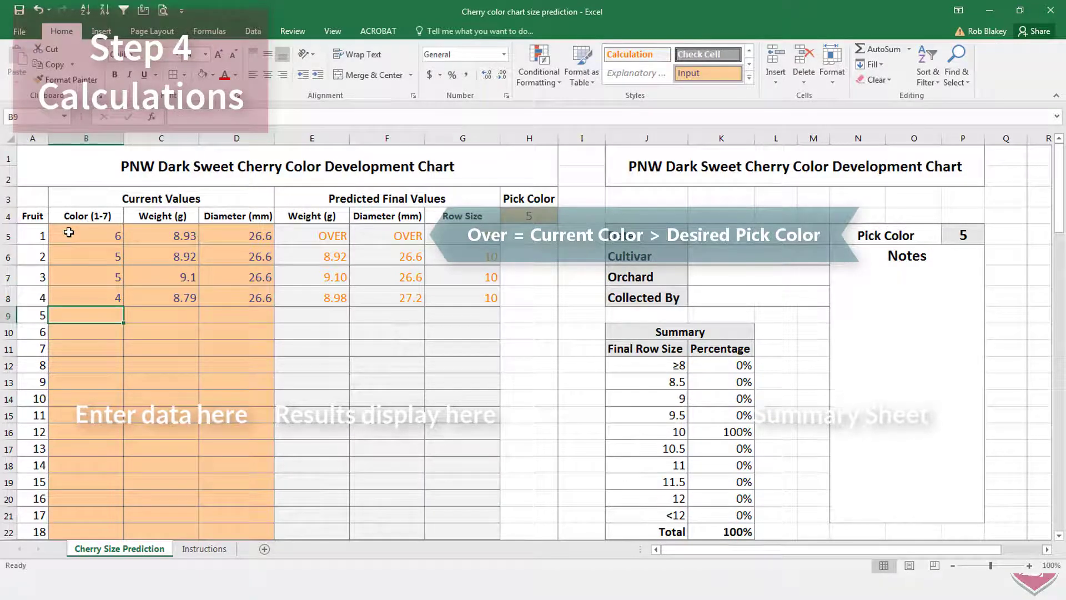
Enter fruit 5's current values: color 5, weight 9.06 g and diameter 28.2 mm
text(5)
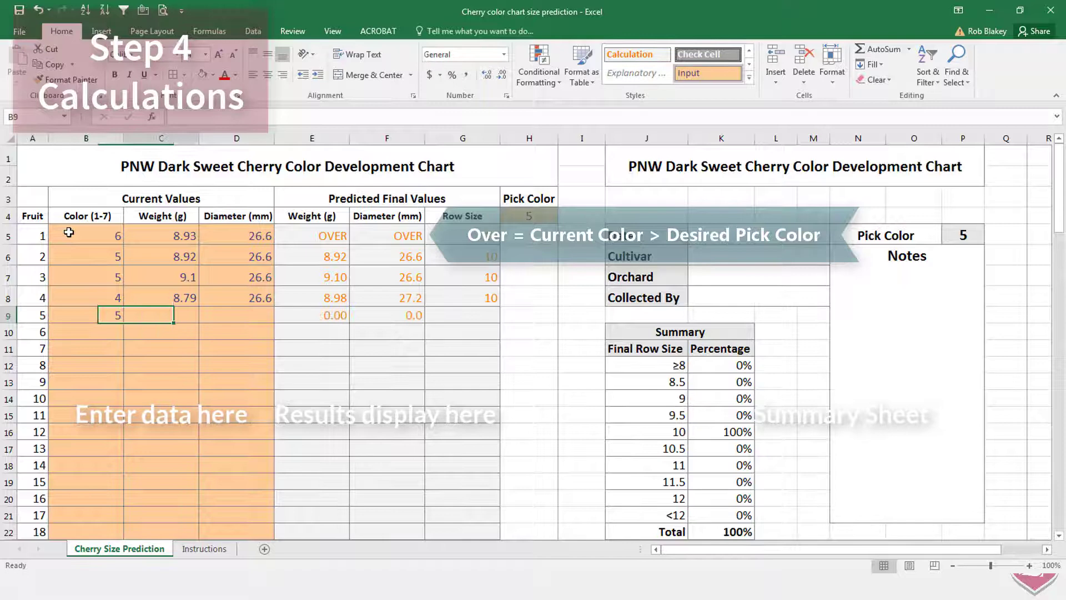
key(Tab)
text(9.06)
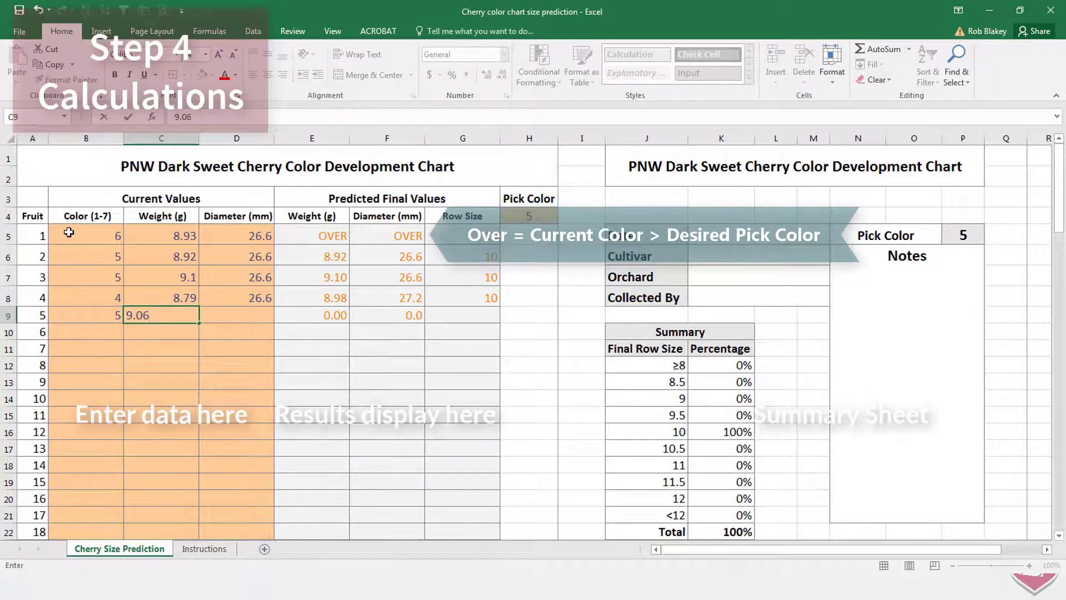
key(Tab)
text(28.2)
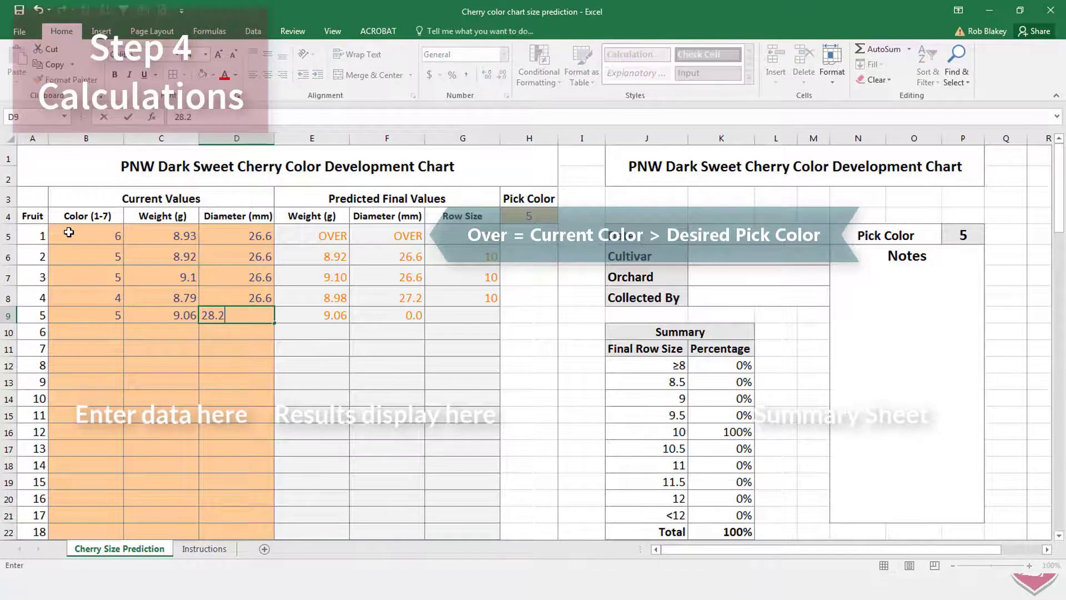
key(Tab)
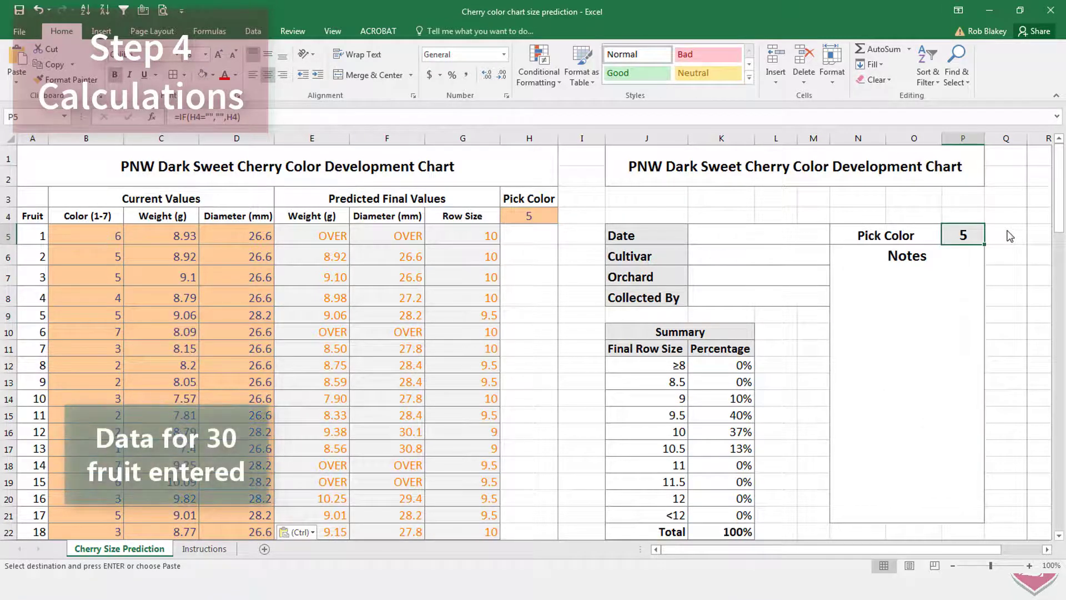
Review the Predicted Row Size Distribution chart below the summary table and open the print preview of the summary sheet
scroll(1012, 236, down, 2)
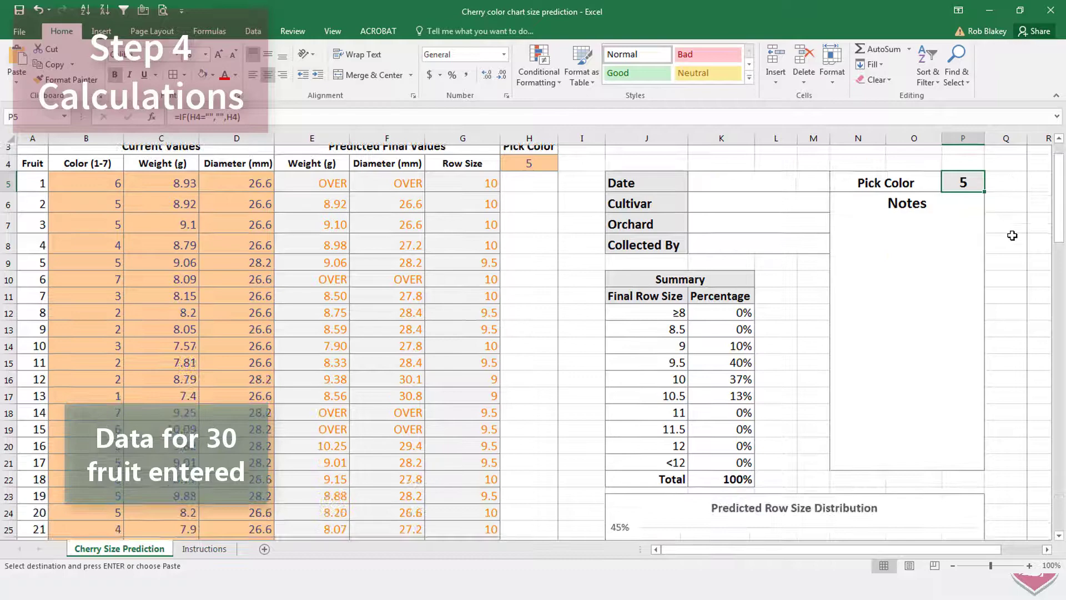
scroll(1012, 235, down, 1)
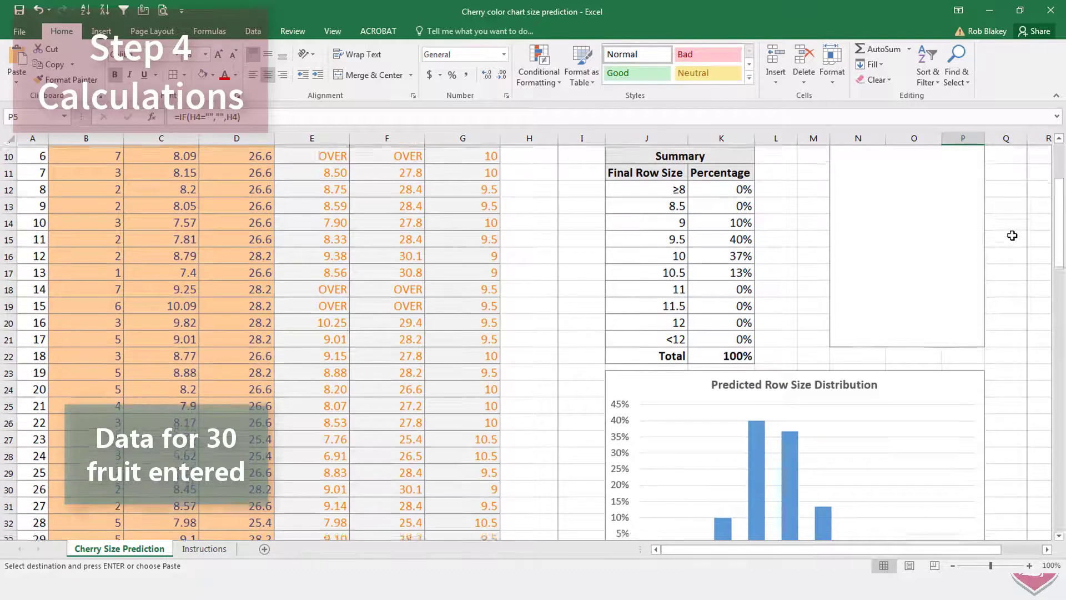
scroll(1012, 235, down, 1)
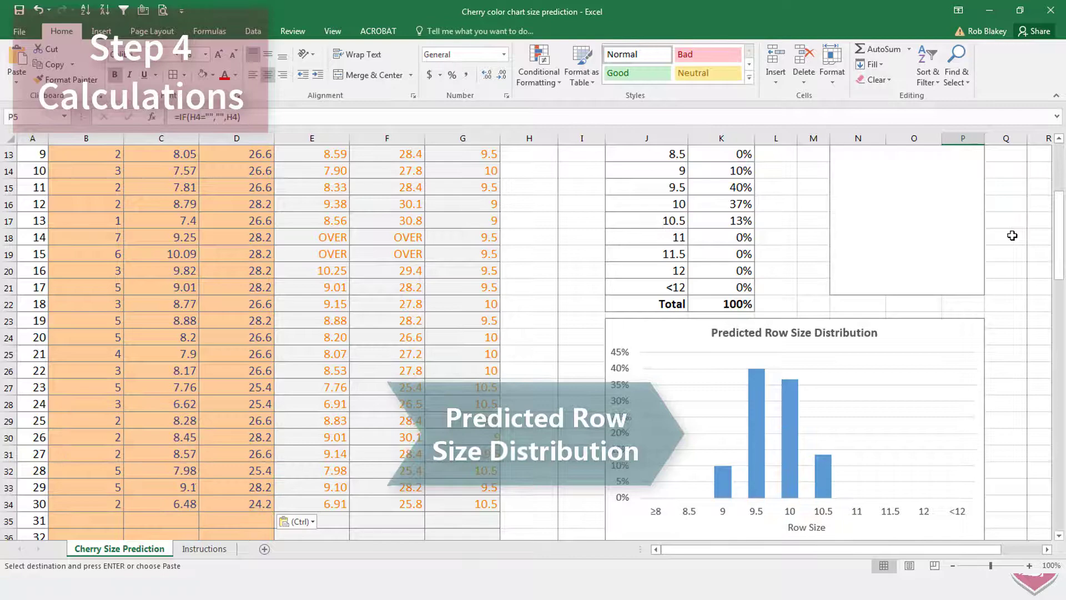
scroll(1012, 235, up, 4)
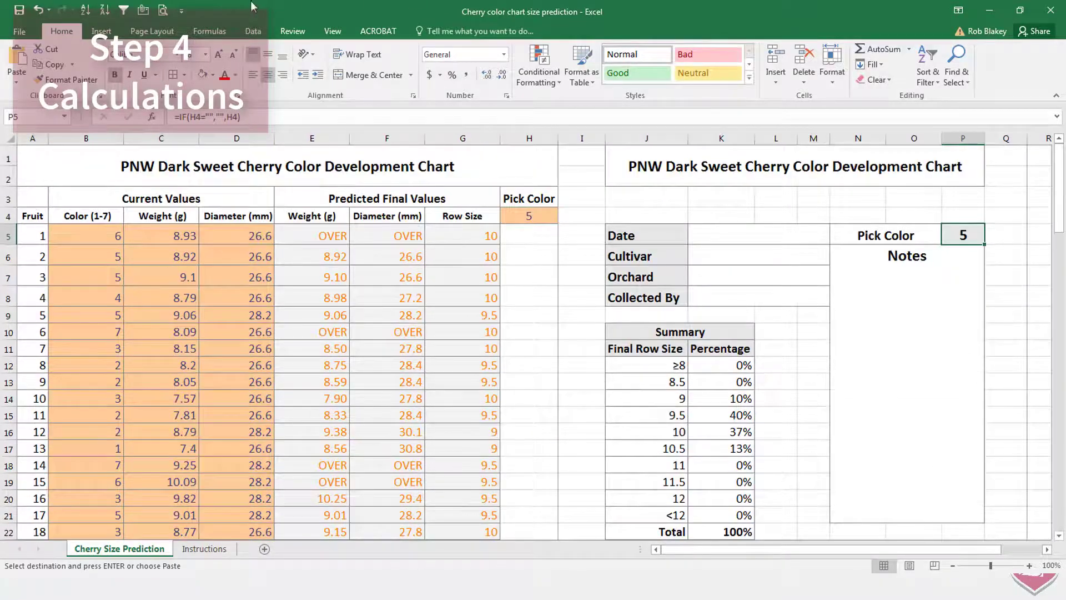
click(164, 14)
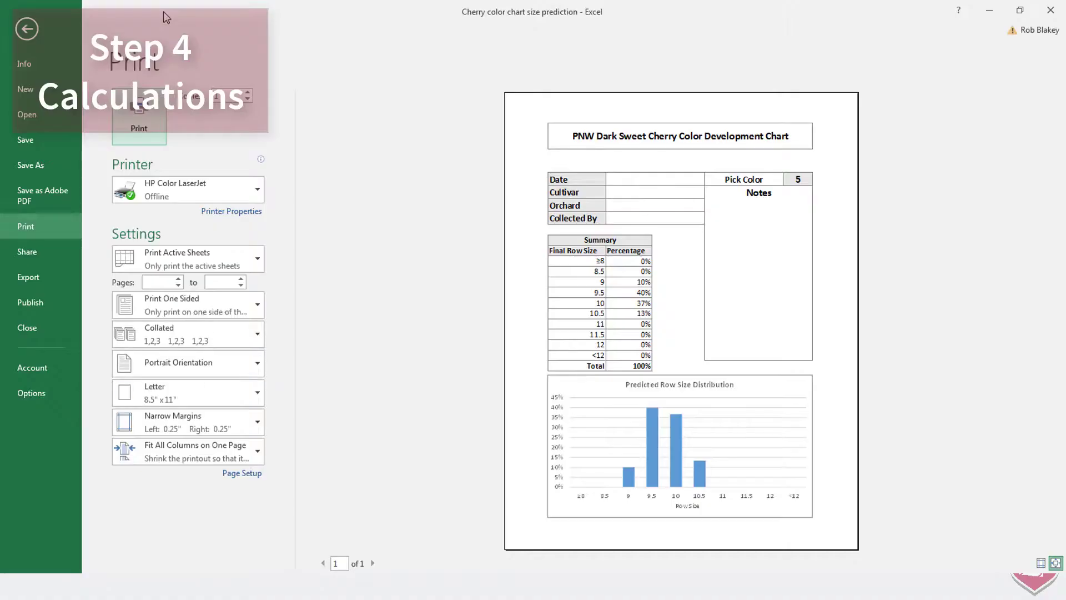